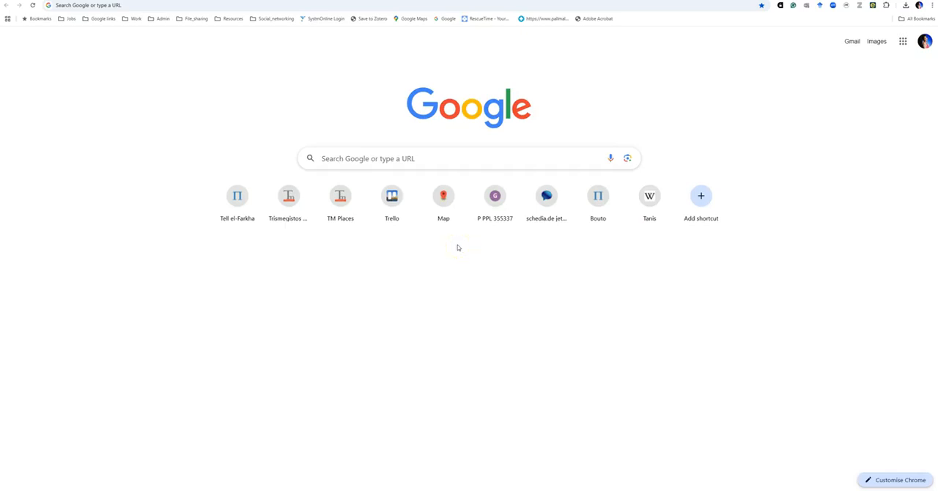
Step: Search Google for 'qgis' to find the official QGIS website
left_click(454, 257)
left_click(402, 157)
left_click(426, 157)
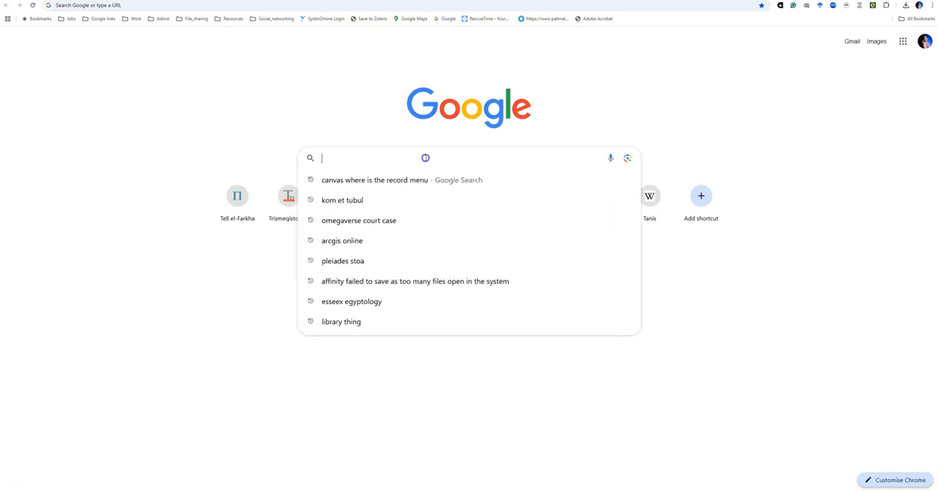
type("qgi")
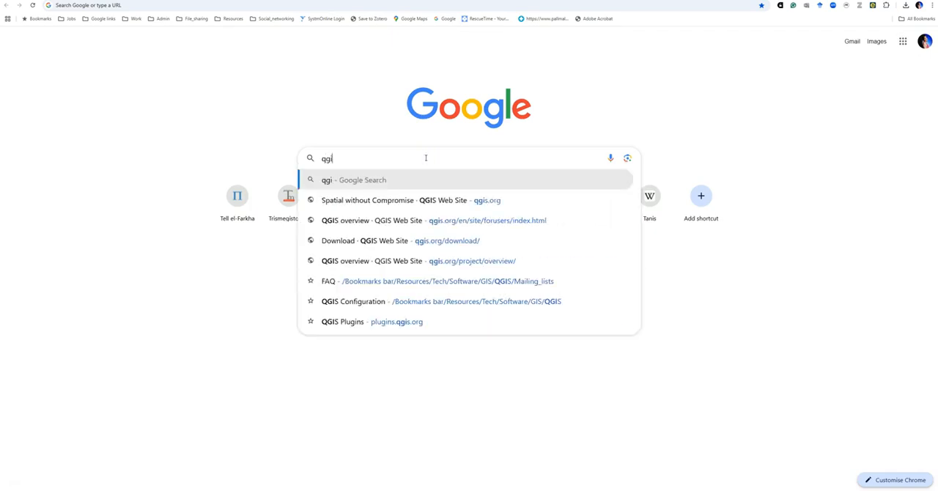
type("s")
key("Return")
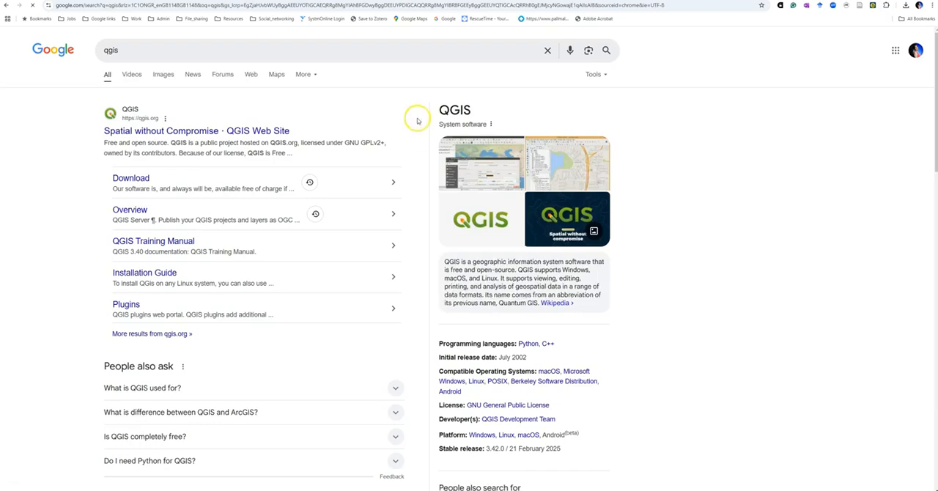
Step: Open the QGIS website's Download page and skip the donation request to reach the installers
left_click(145, 134)
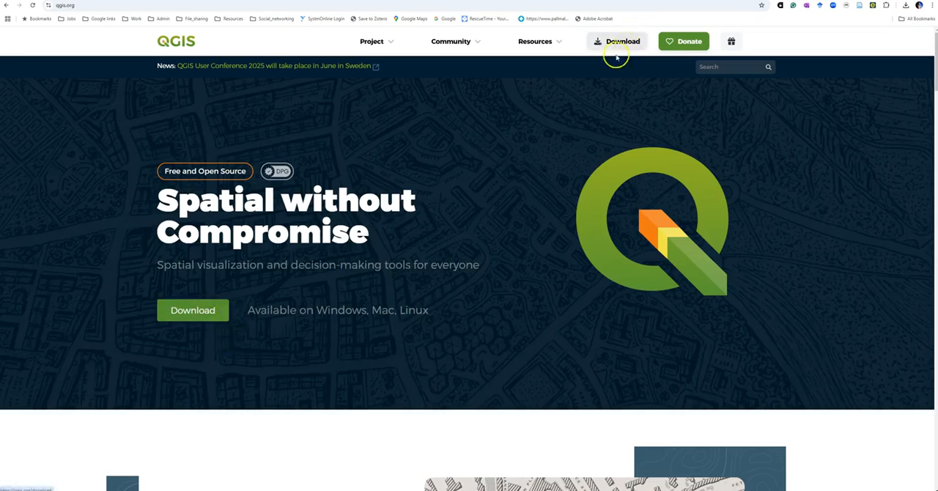
left_click(192, 312)
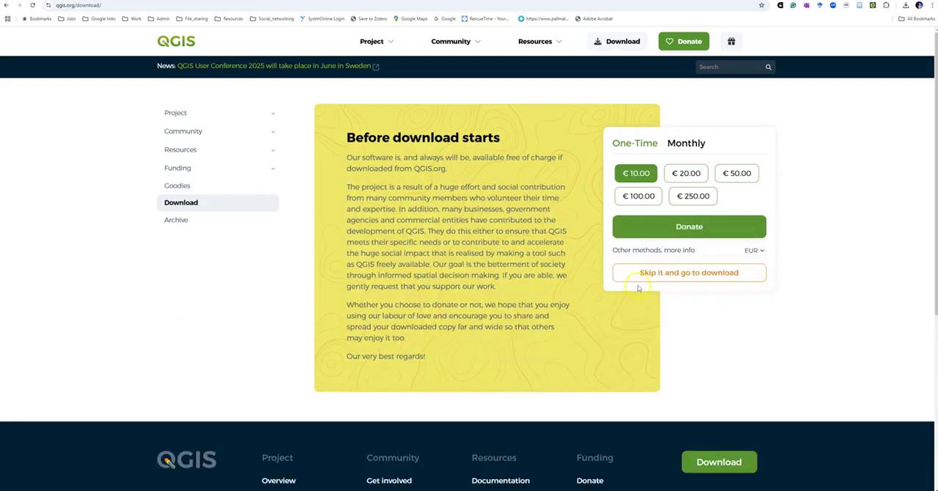
left_click(653, 275)
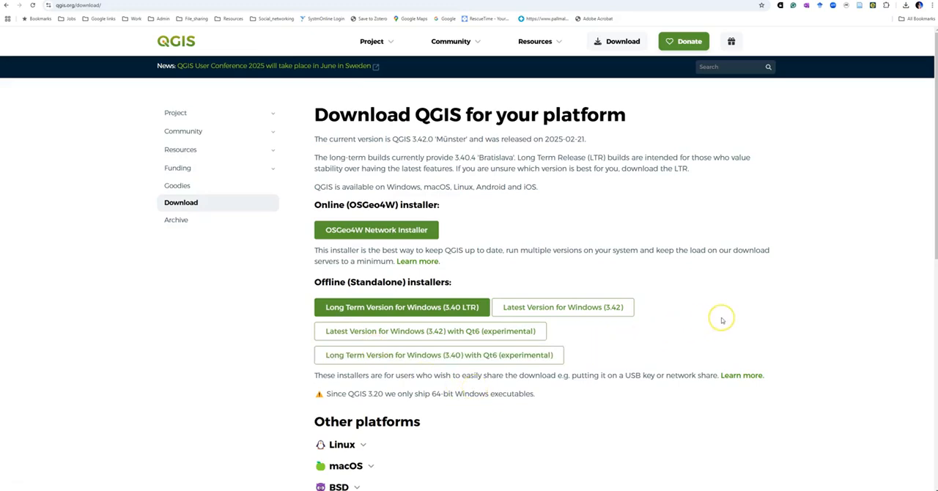
scroll(722, 320, "down", 3)
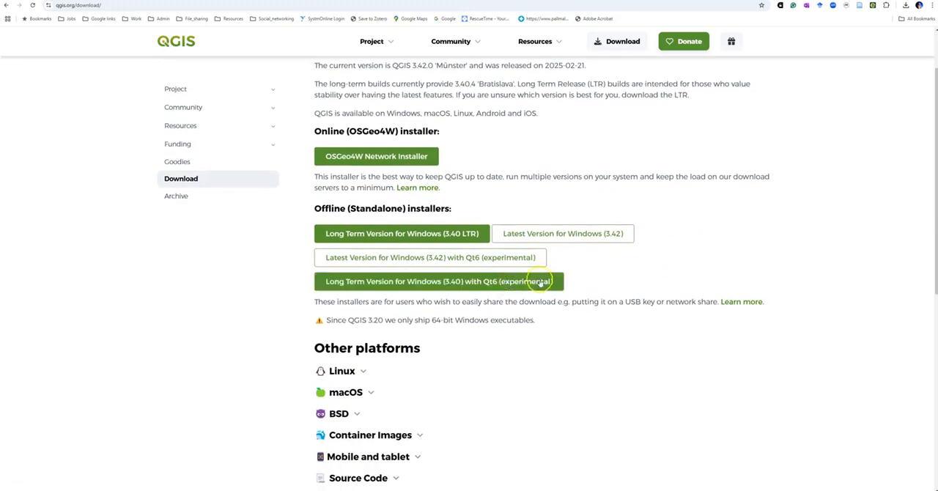
scroll(592, 280, "down", 3)
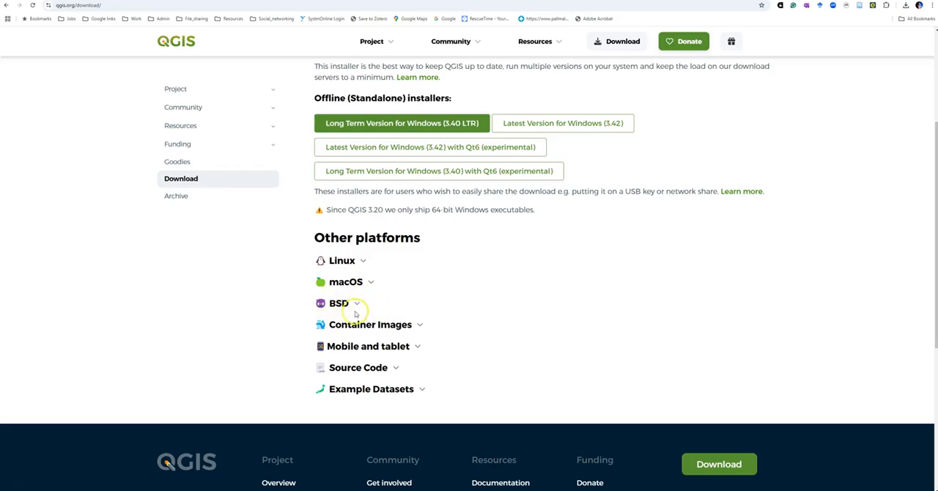
Step: Peek at the Mobile and tablet options, then expand the macOS installer section
left_click(416, 346)
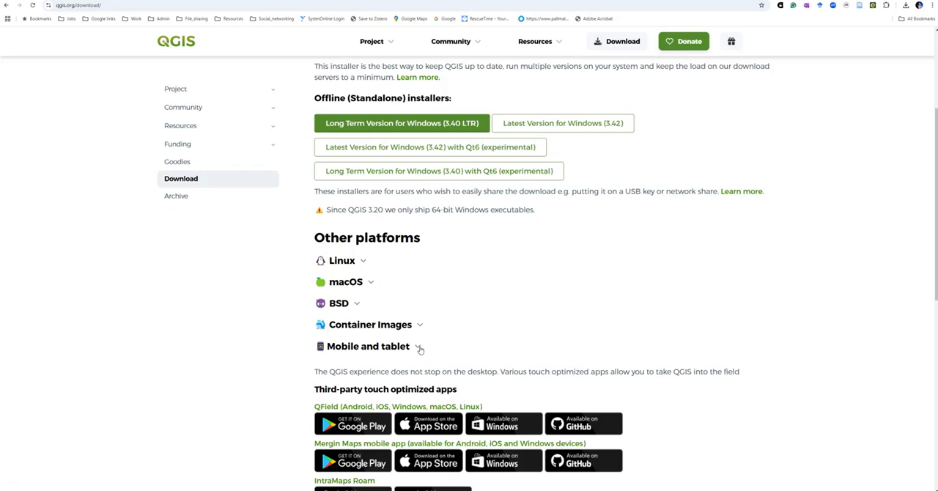
left_click(420, 349)
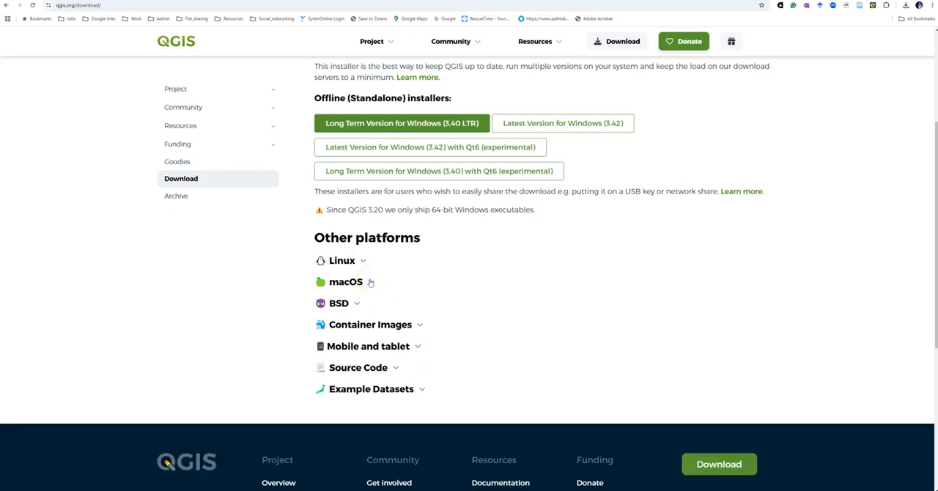
left_click(370, 282)
left_click(370, 283)
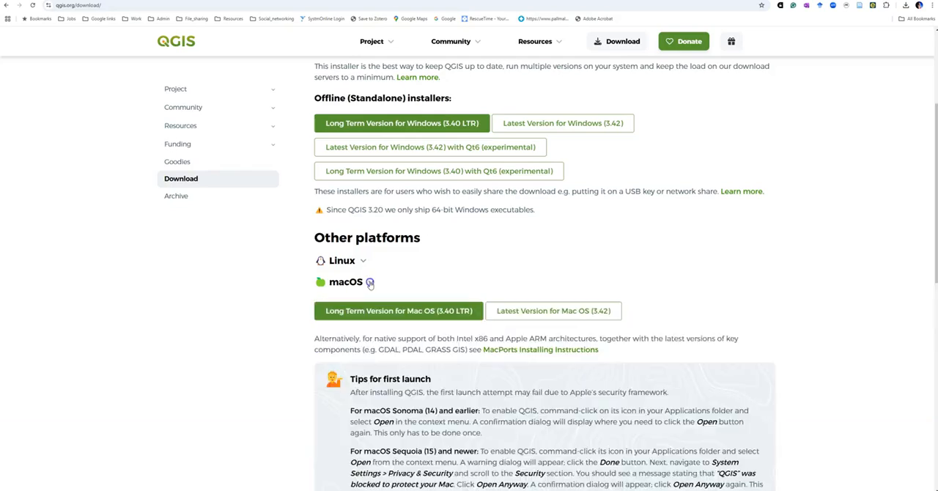
scroll(824, 271, "down", 1)
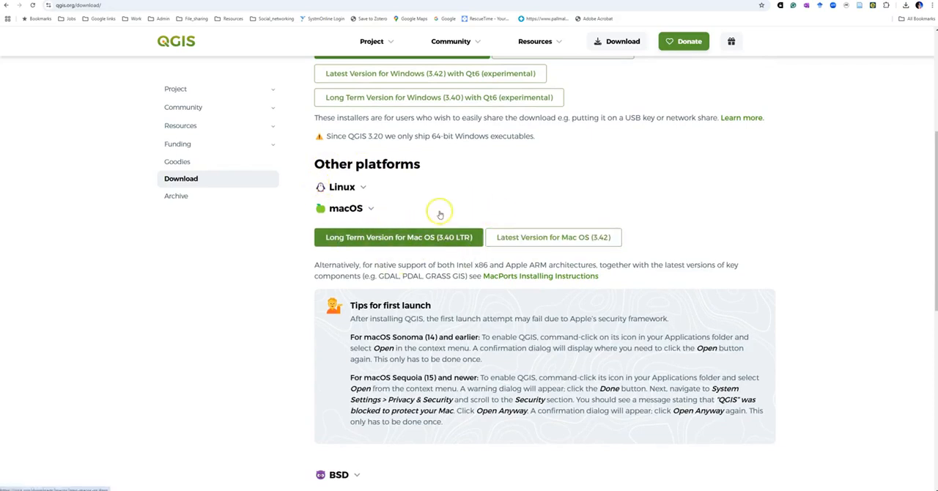
left_click(398, 239)
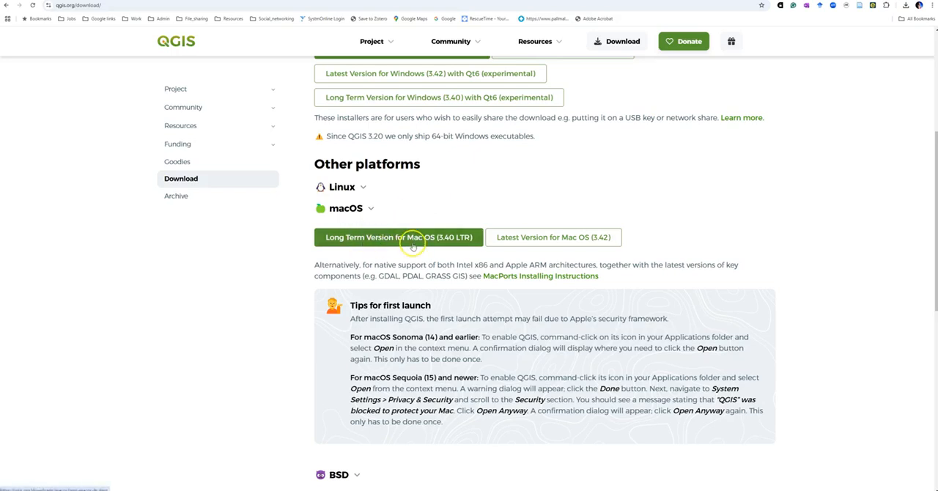
scroll(410, 242, "up", 3)
scroll(431, 238, "up", 1)
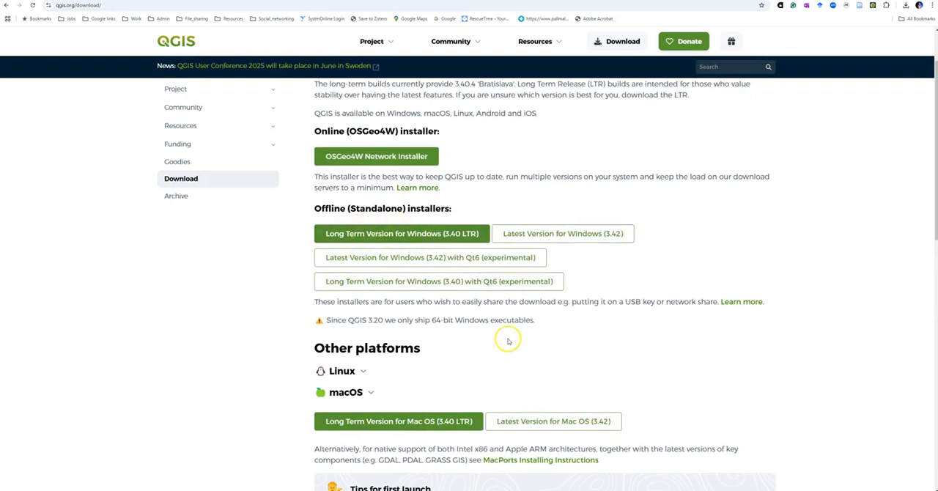
scroll(507, 341, "down", 2)
scroll(512, 315, "down", 2)
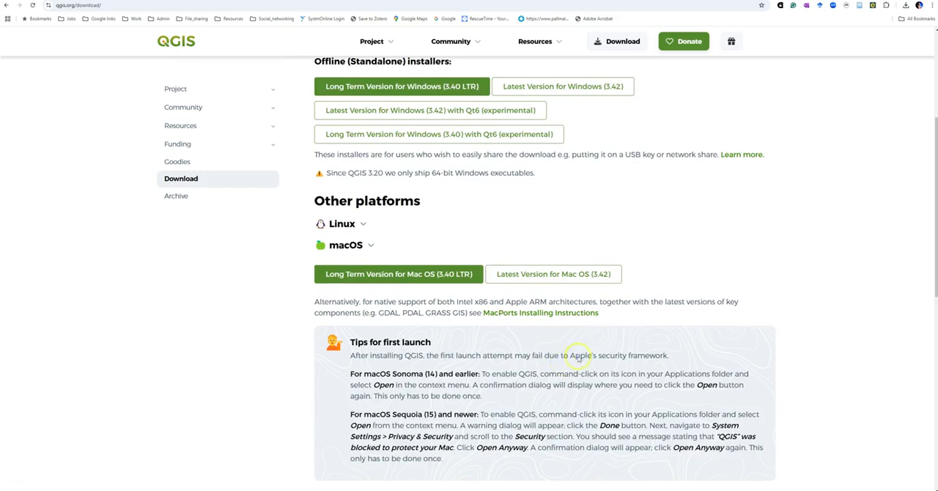
scroll(641, 350, "down", 1)
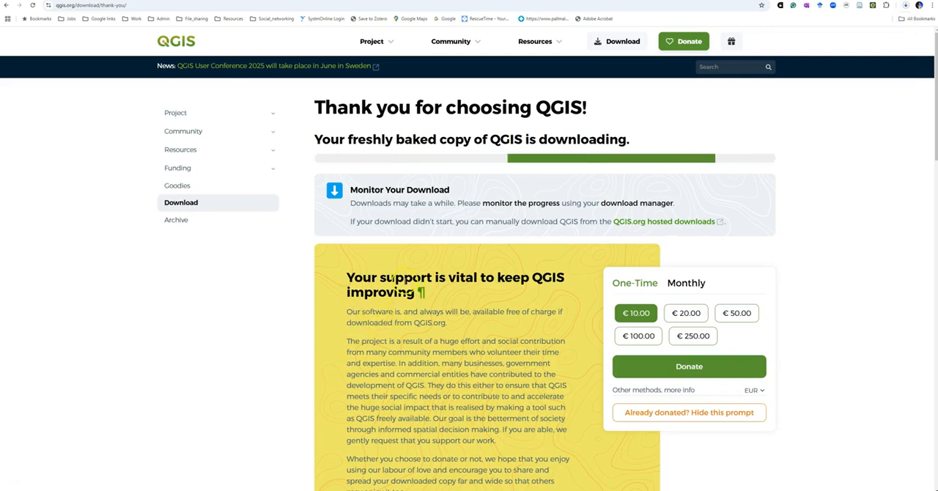
Step: Check the QGIS installer's progress in Chrome's download history and dismiss the donation prompt
left_click(907, 7)
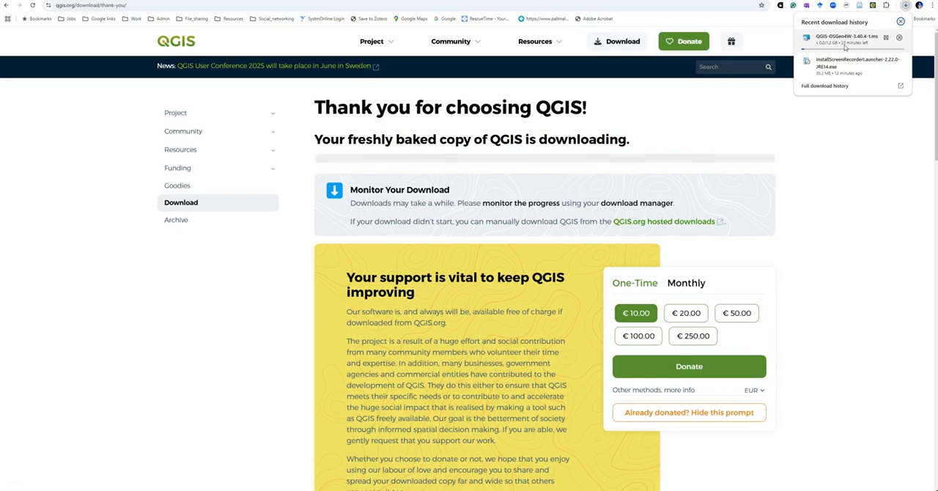
left_click(689, 412)
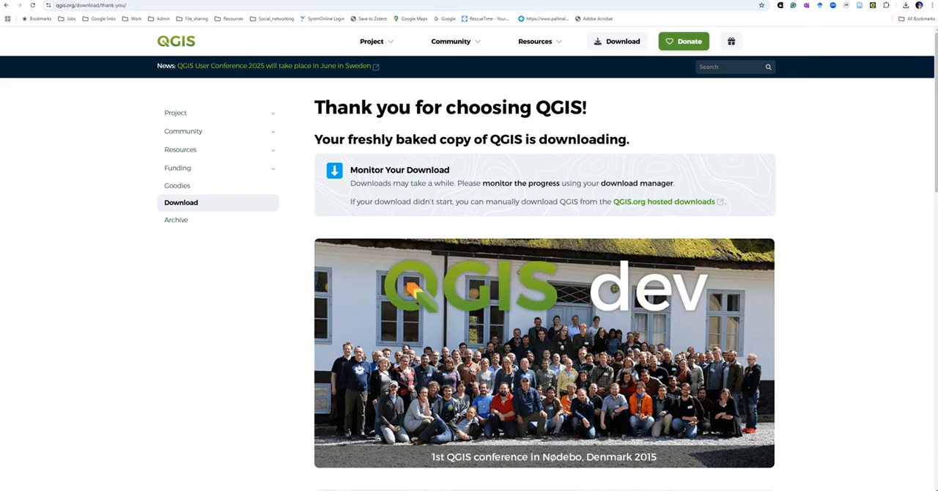
Step: Launch the downloaded QGIS 3.40.4 installer from the Downloads folder
key("super+e")
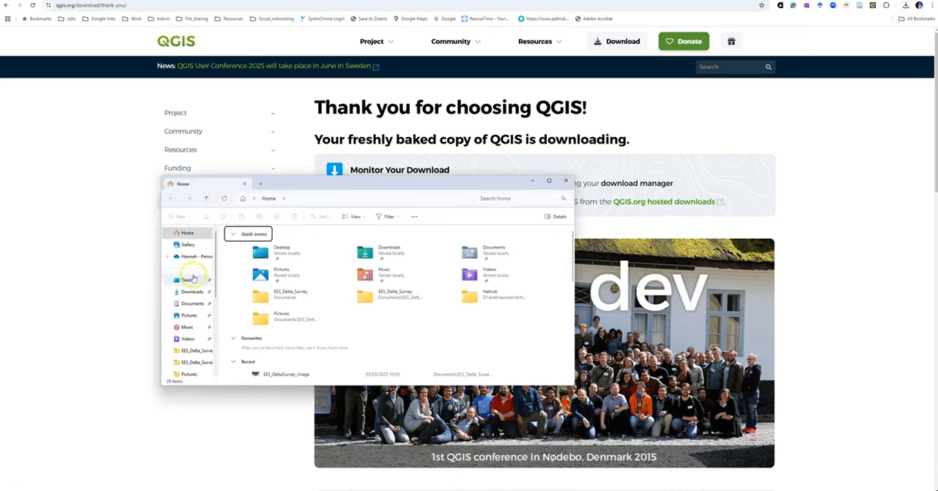
left_click(192, 292)
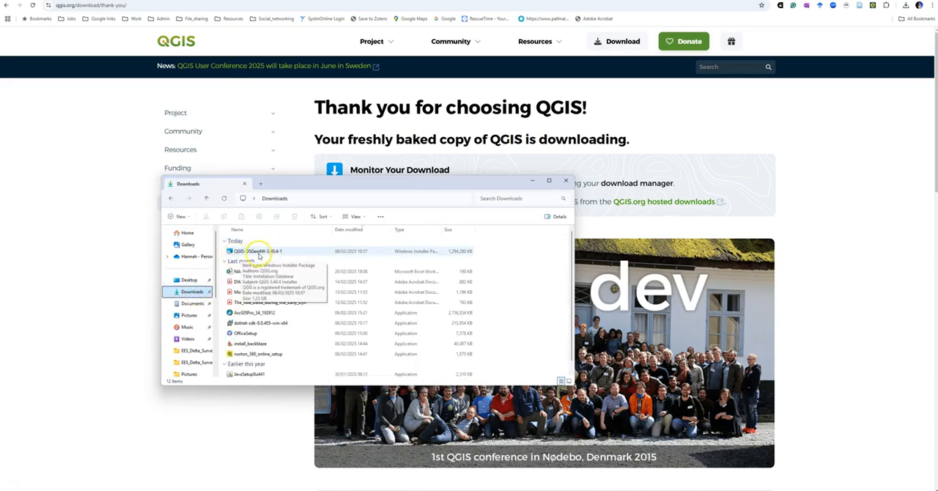
mouse_move(258, 251)
double_click(260, 253)
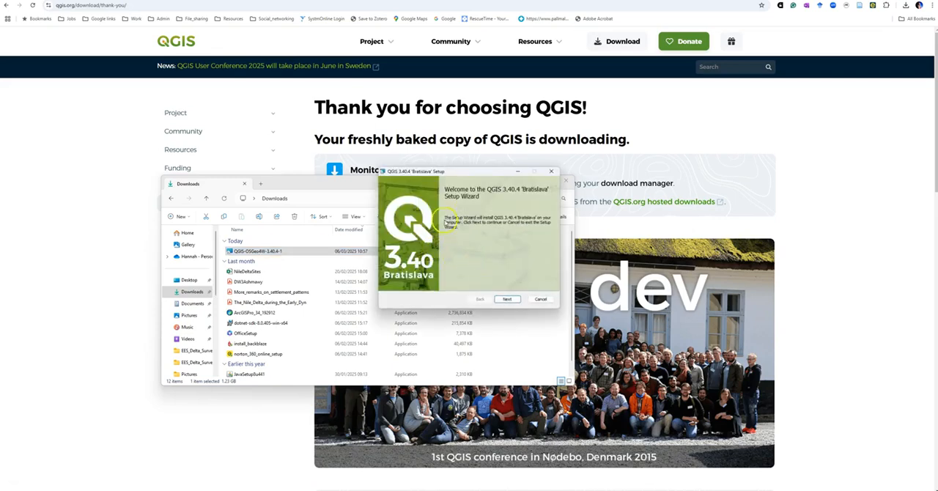
mouse_move(470, 173)
left_mouse_down()
mouse_move(443, 275)
mouse_move(437, 189)
left_mouse_up()
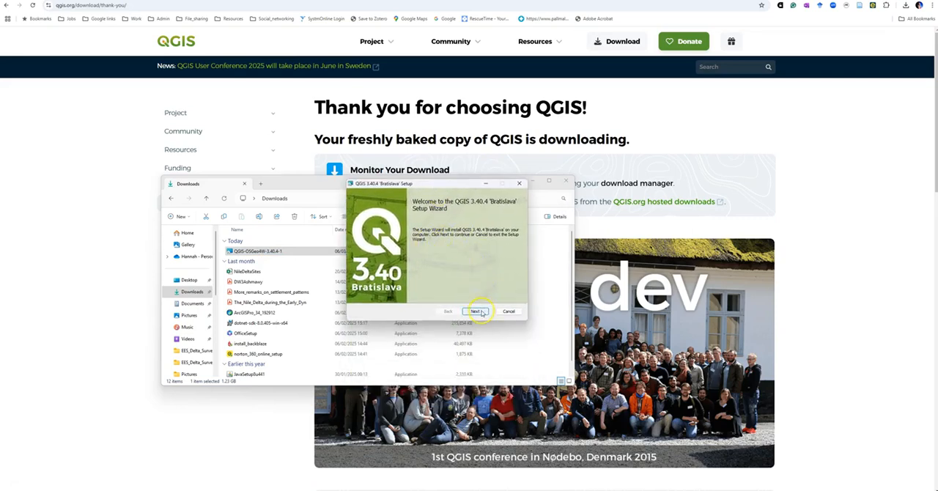
Step: Accept the licence terms and keep the default destination folder in the setup wizard
left_click(478, 312)
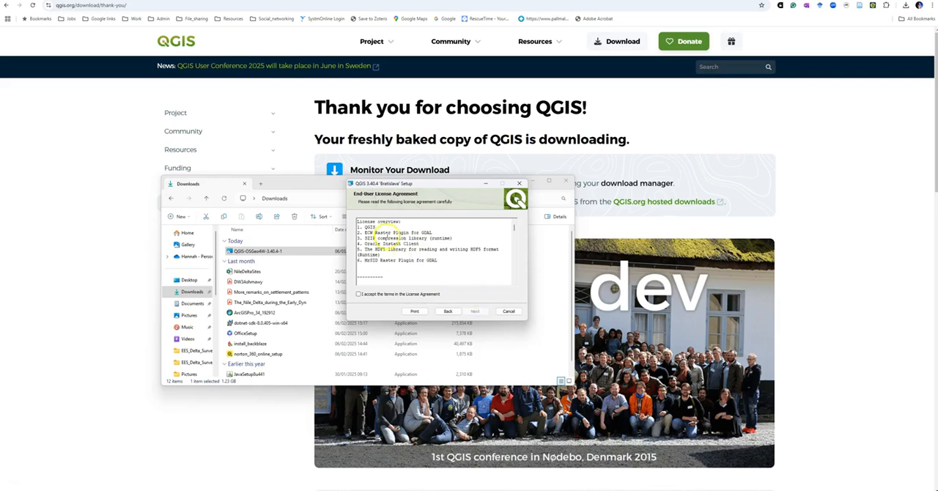
left_click(358, 294)
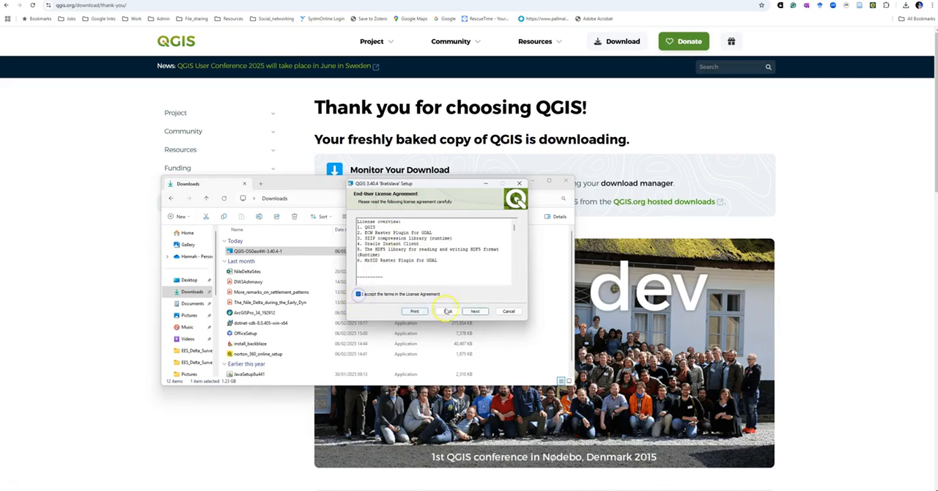
left_click(475, 311)
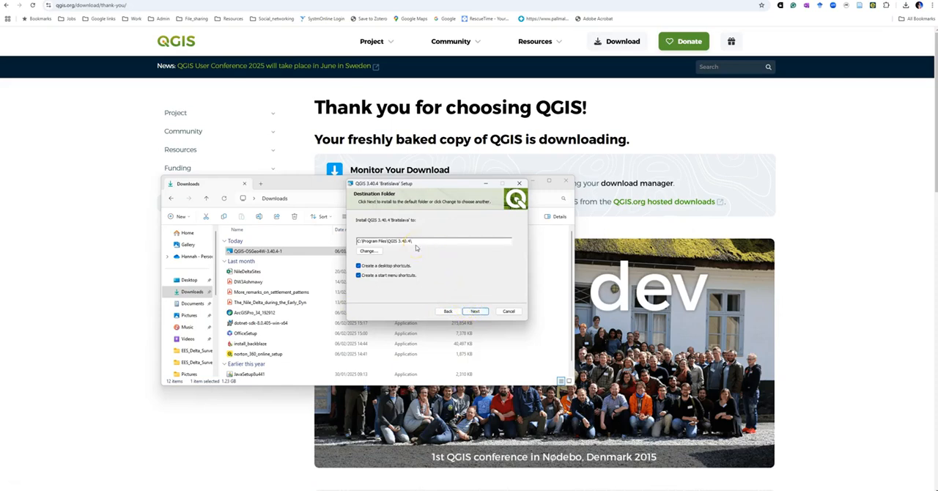
left_click(382, 246)
Step: Confirm the default shortcuts and install QGIS 3.40.4 until setup completes
left_click(481, 311)
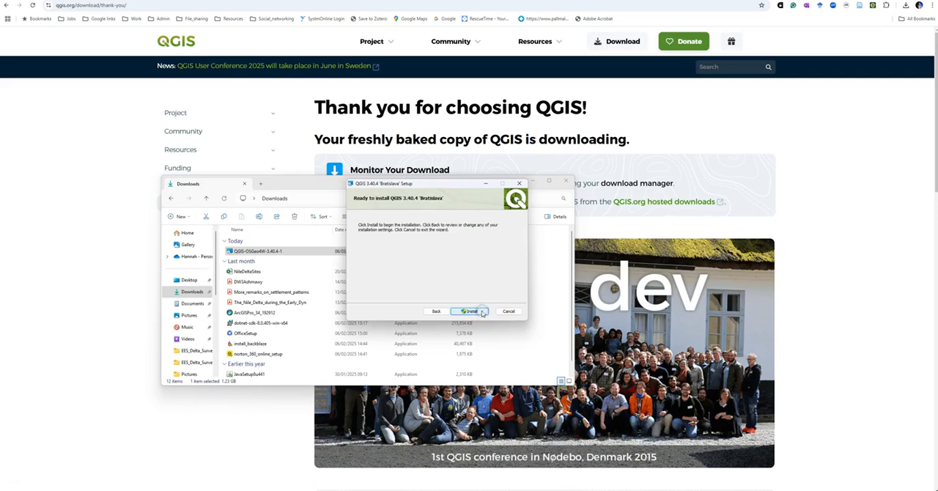
left_click(465, 313)
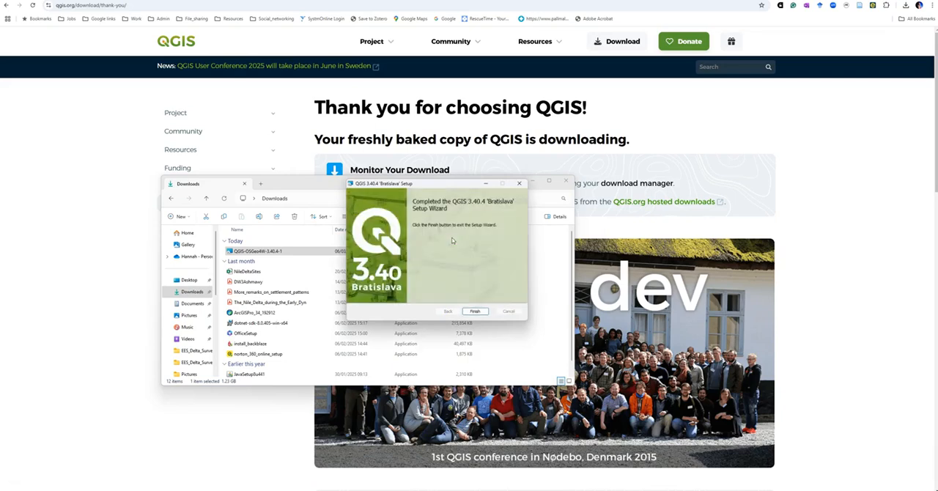
Step: Finish the setup and launch QGIS Desktop 3.40.4 from its shortcut folder
left_click(475, 312)
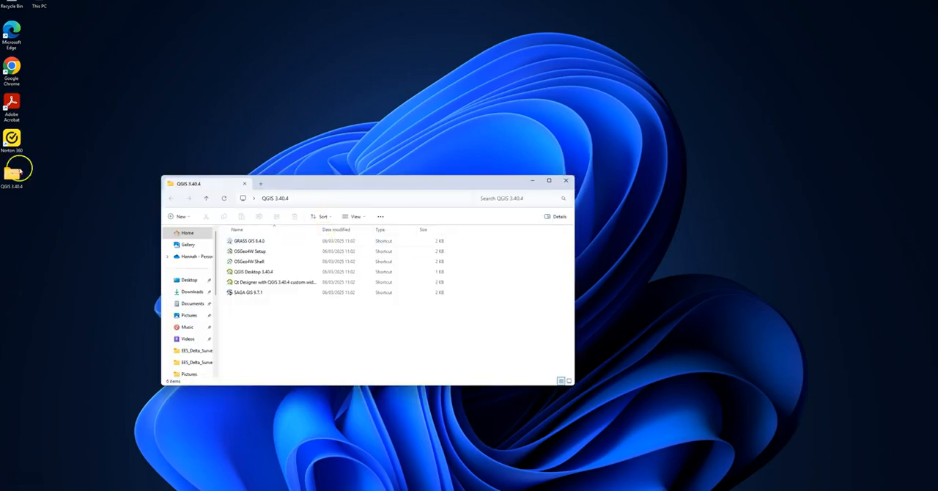
double_click(270, 273)
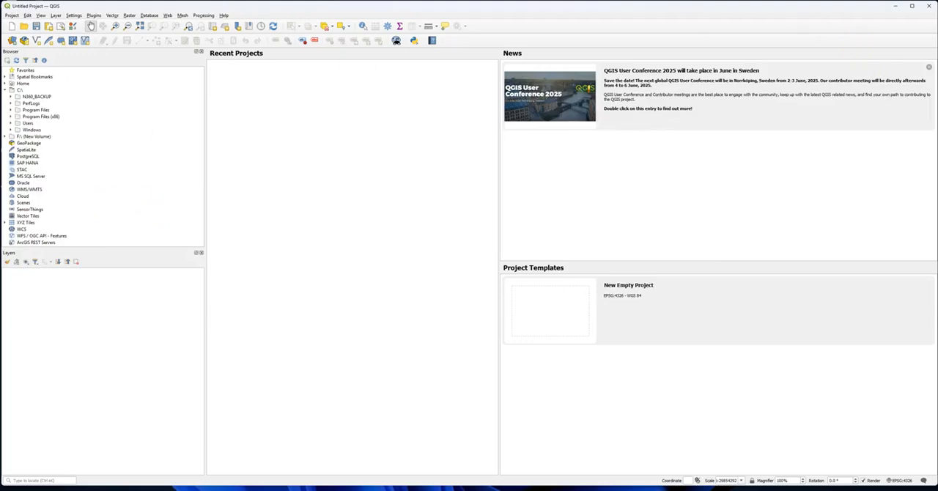
Step: Dismiss the news item and start a New Empty Project with a blank map canvas
left_click(929, 68)
left_click(11, 123)
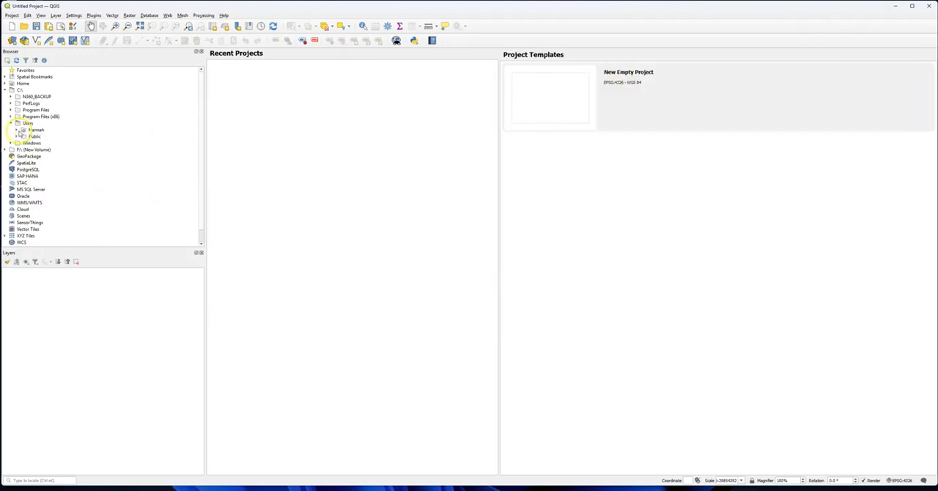
left_click(568, 84)
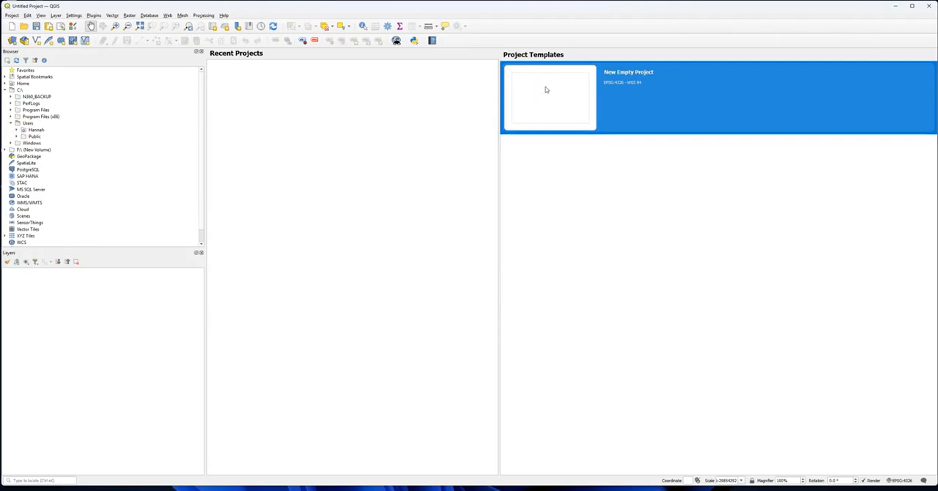
double_click(546, 88)
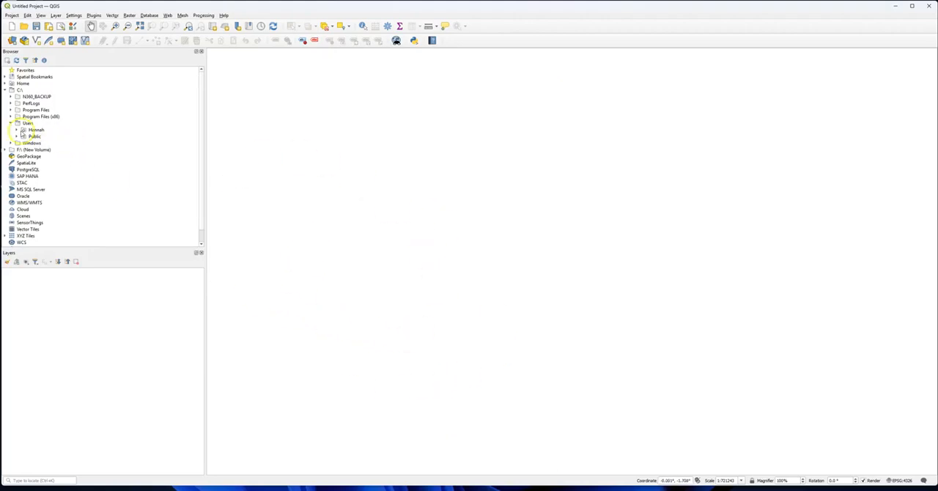
Step: Browse C:\ > Users > user home > Documents in the Browser panel
left_click(12, 90)
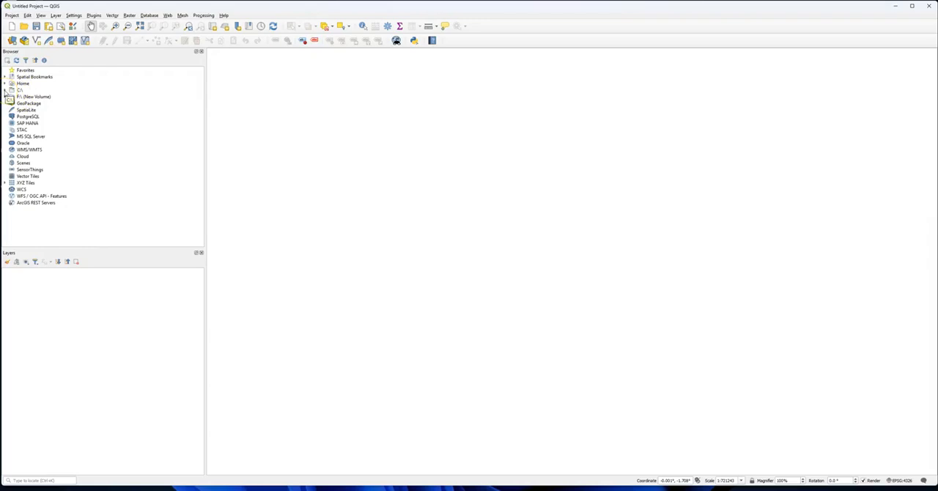
left_click(5, 90)
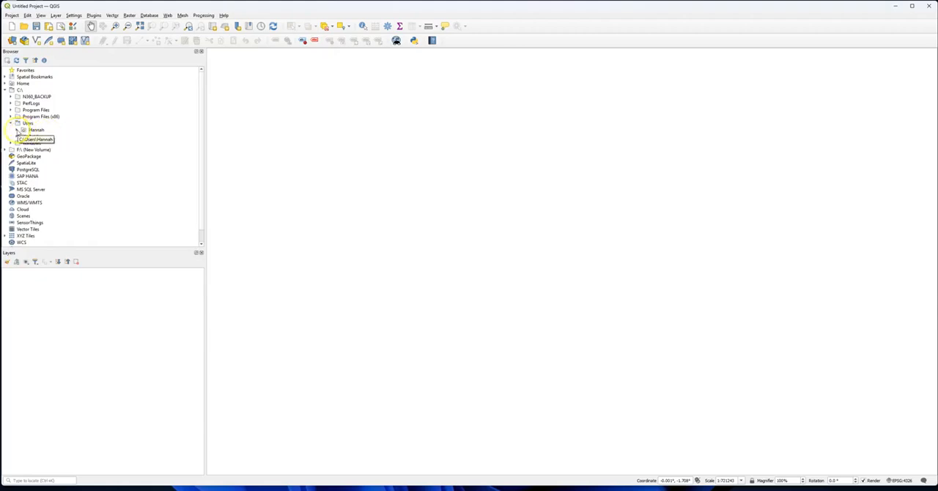
left_click(22, 129)
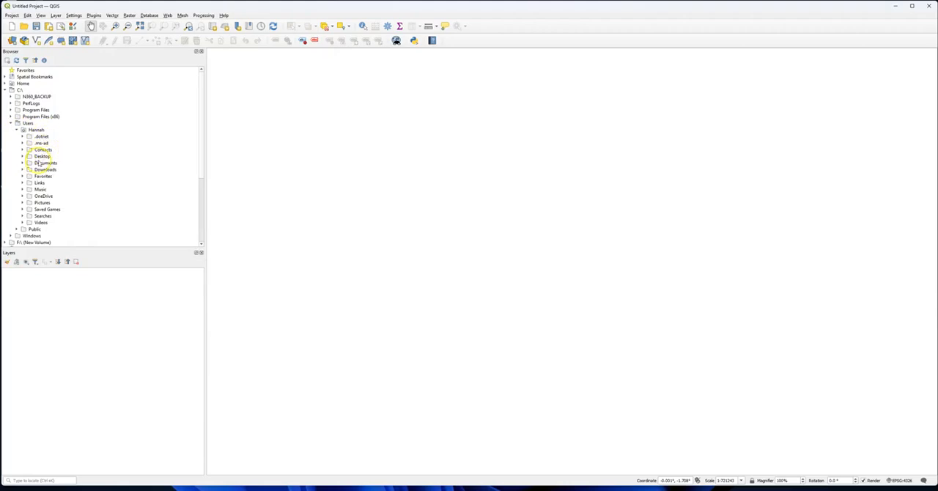
left_click(29, 163)
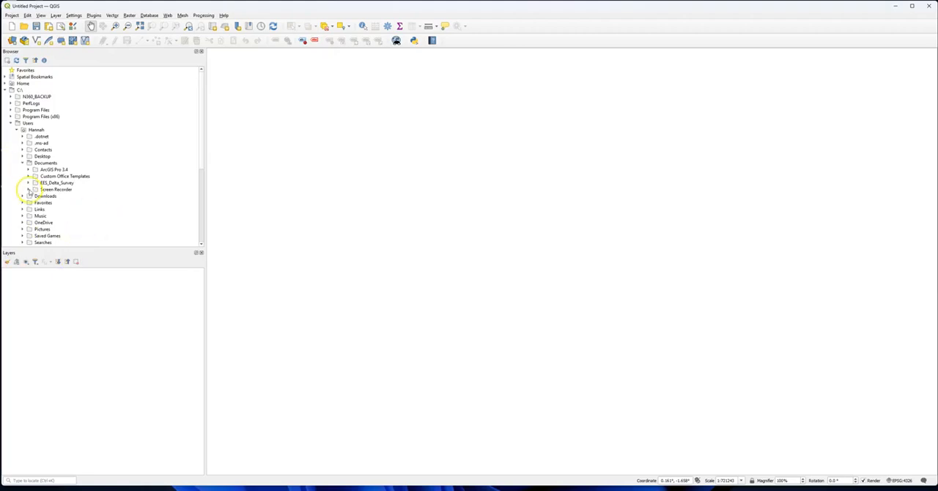
Step: Expand EES_Delta_Survey > GIS_Projects > EES_Delta_Survey > EES_Delta_Survey_Pilot.gdb to reveal its layers
left_click(27, 184)
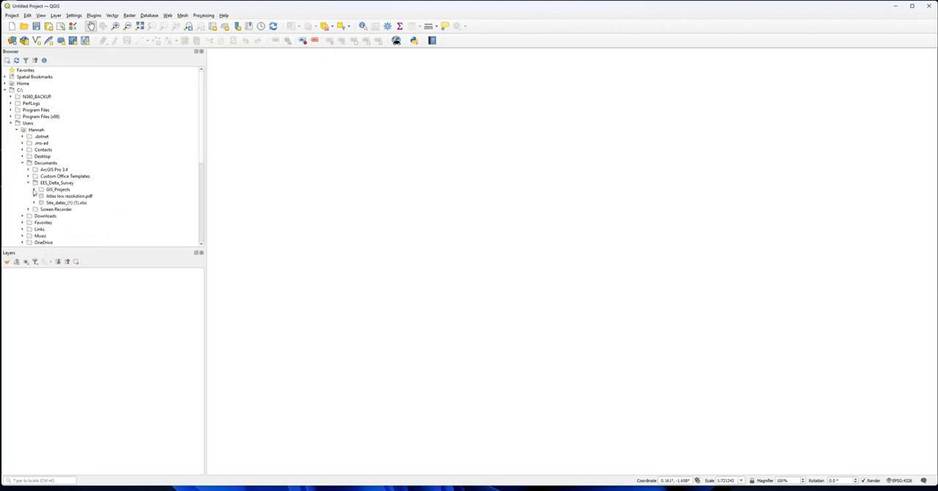
left_click(34, 189)
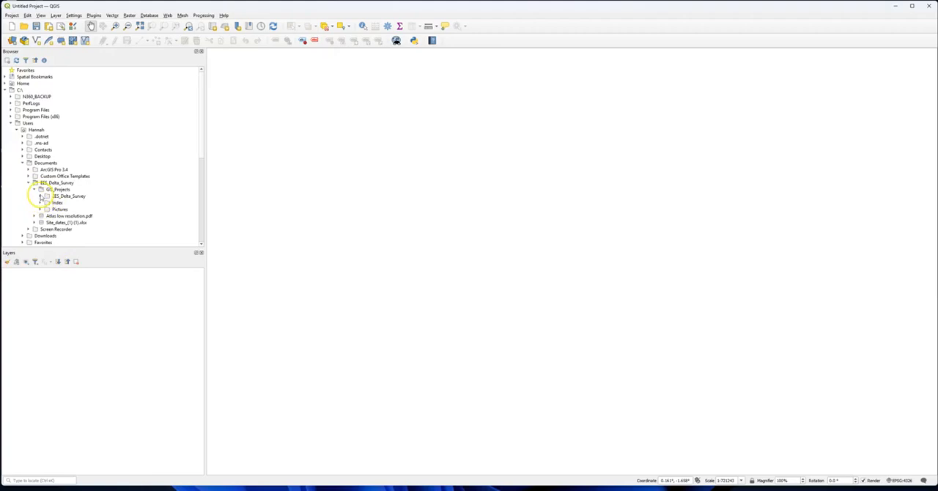
left_click(40, 196)
scroll(66, 209, "down", 3)
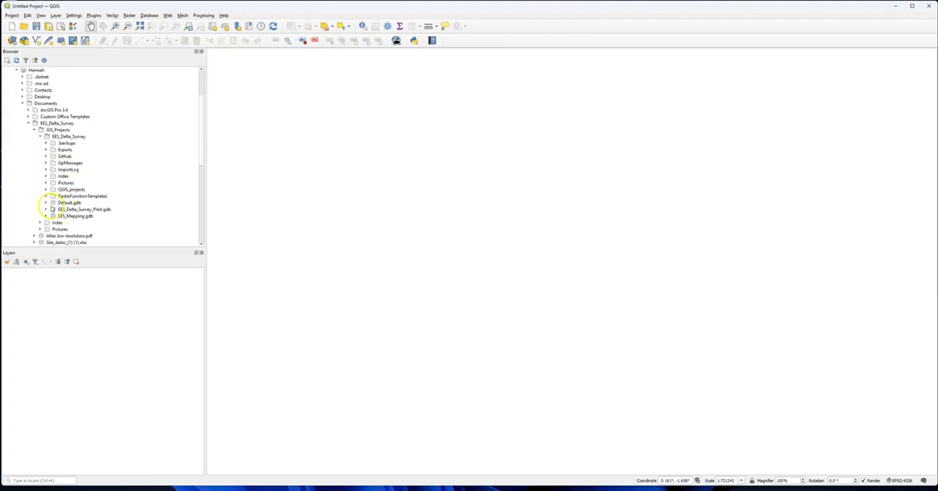
left_click(46, 210)
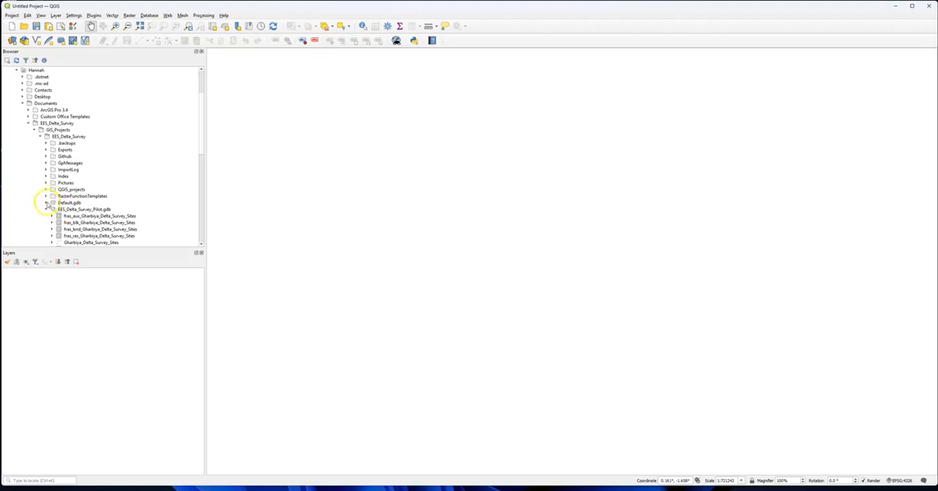
scroll(88, 205, "down", 1)
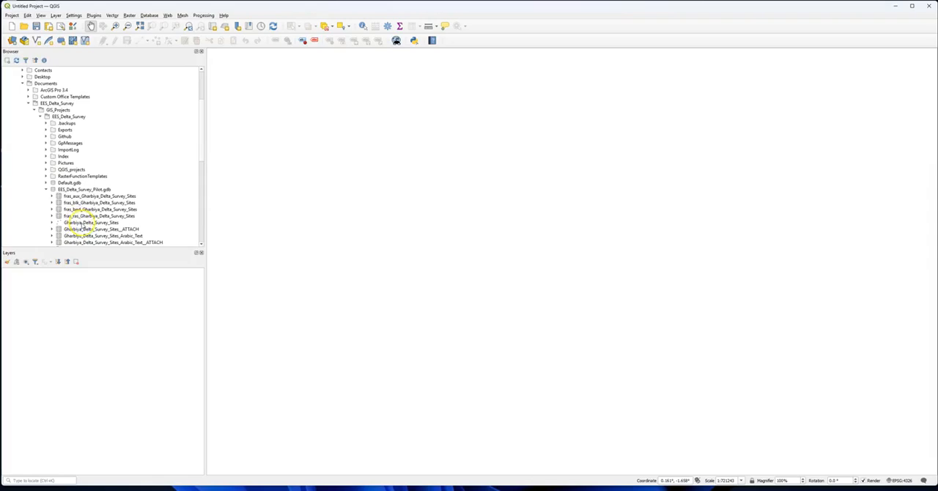
Step: Add the Gharbiya_Delta_Survey_Sites points to the map and recentre the view on them
double_click(81, 222)
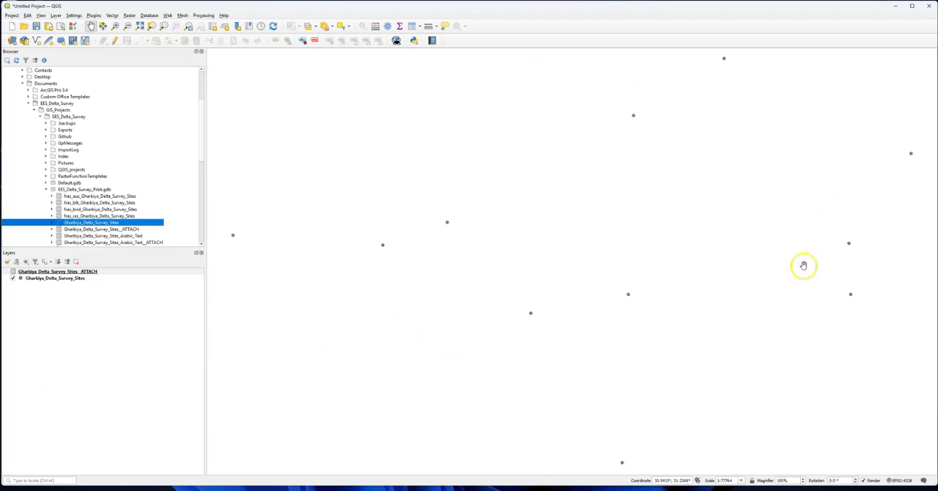
left_click_drag(574, 278, 599, 306)
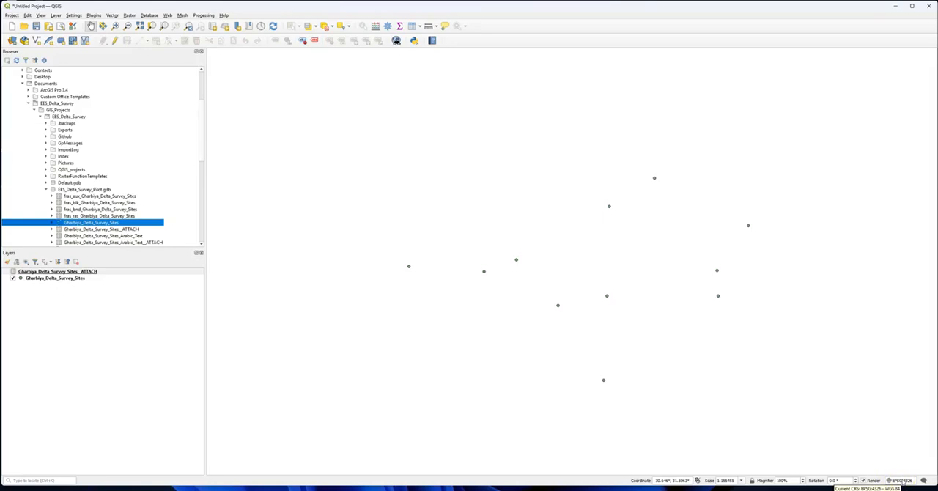
left_click(899, 482)
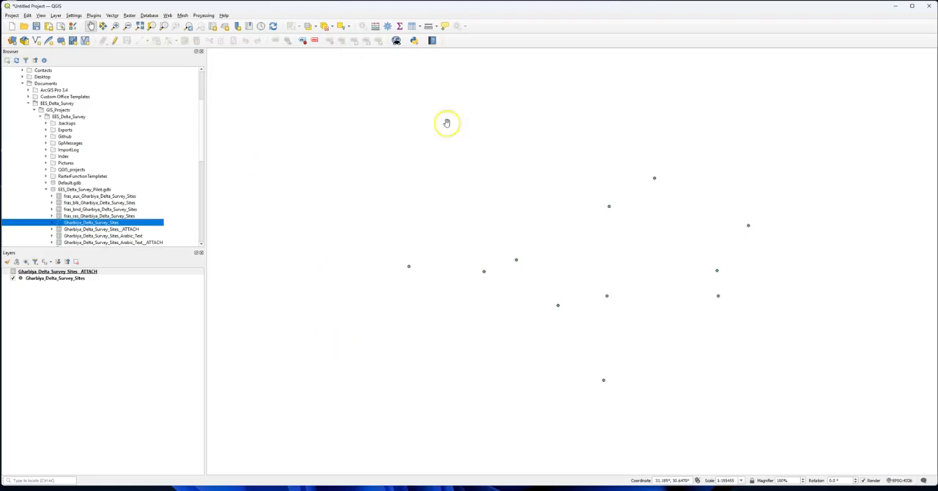